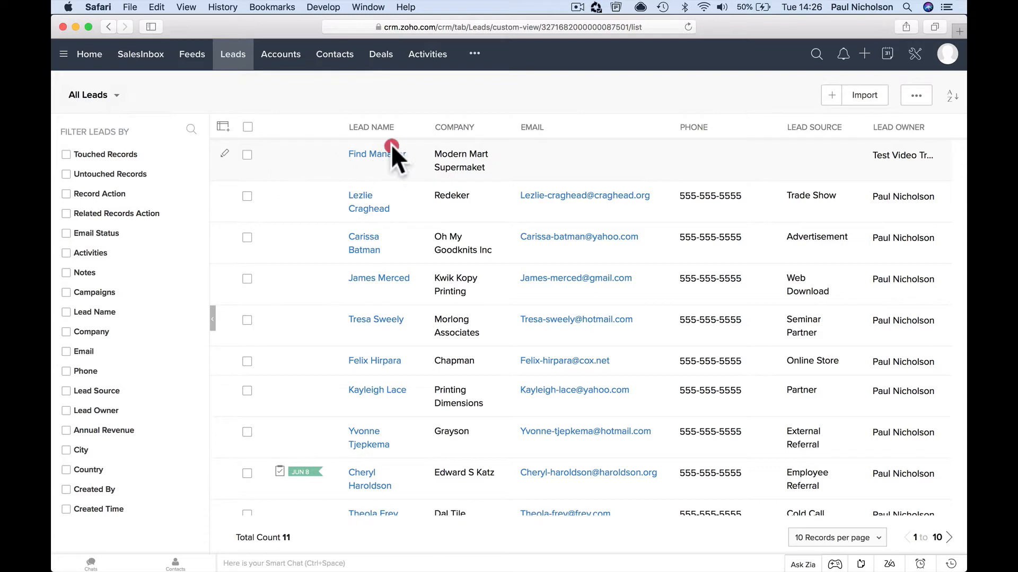
Open the Find Manager lead for Modern Mart Supermaket and scroll through its details
{"action": "left_click", "coordinate": [391, 154]}
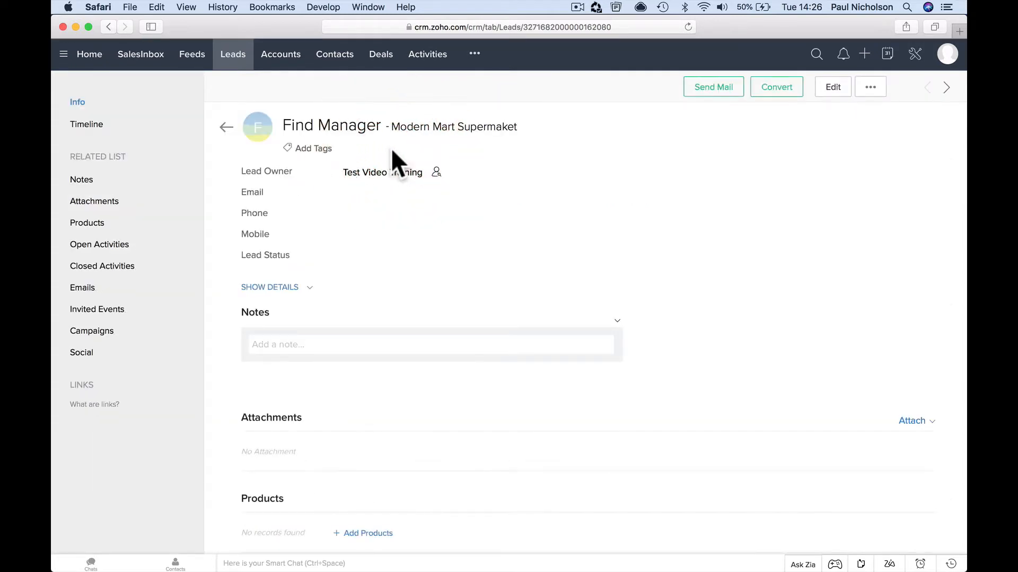
{"action": "scroll", "coordinate": [602, 313], "scroll_direction": "down", "scroll_amount": 7}
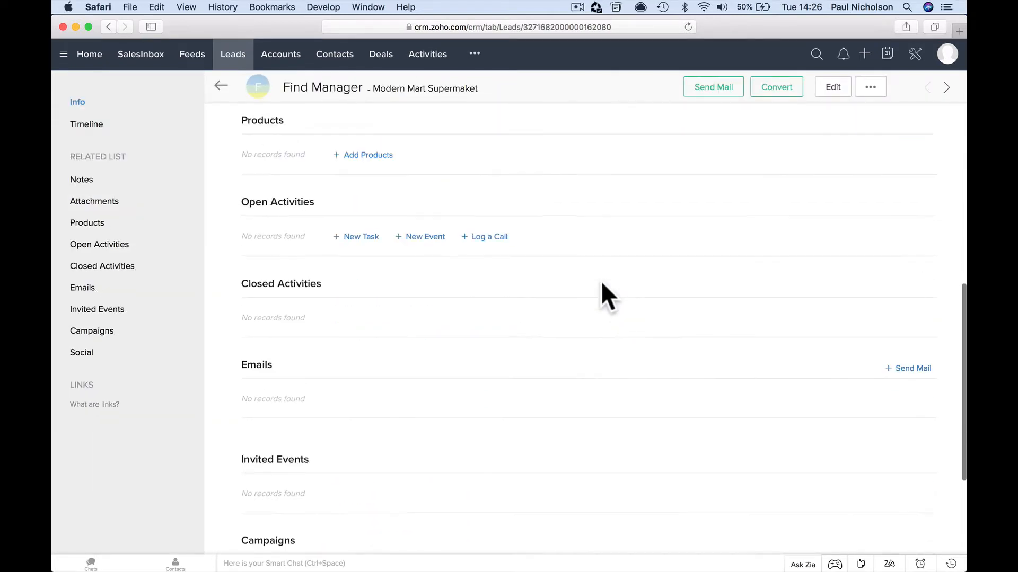
{"action": "scroll", "coordinate": [600, 281], "scroll_direction": "down", "scroll_amount": 2}
{"action": "scroll", "coordinate": [600, 281], "scroll_direction": "up", "scroll_amount": 10}
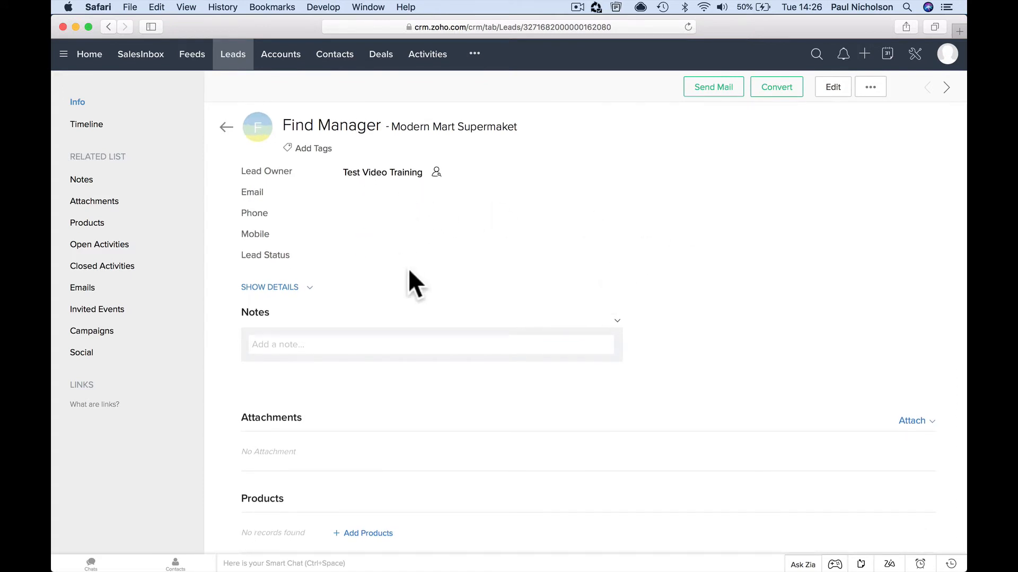
Edit the lead, set salutation Mr. and enter the lead's first and last name
{"action": "left_click", "coordinate": [830, 93]}
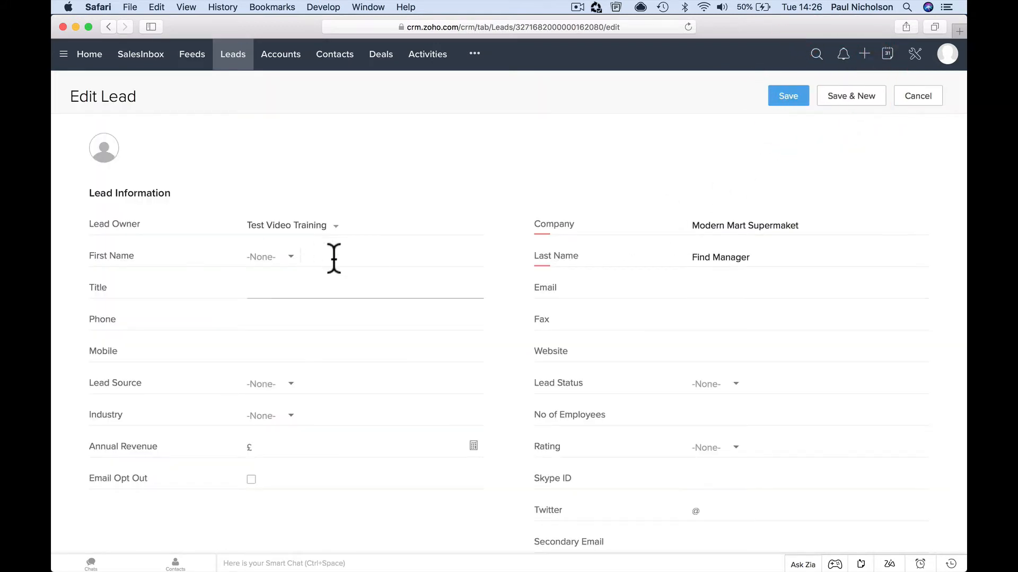
{"action": "left_click", "coordinate": [291, 257]}
{"action": "left_click", "coordinate": [281, 295]}
{"action": "left_click", "coordinate": [340, 269]}
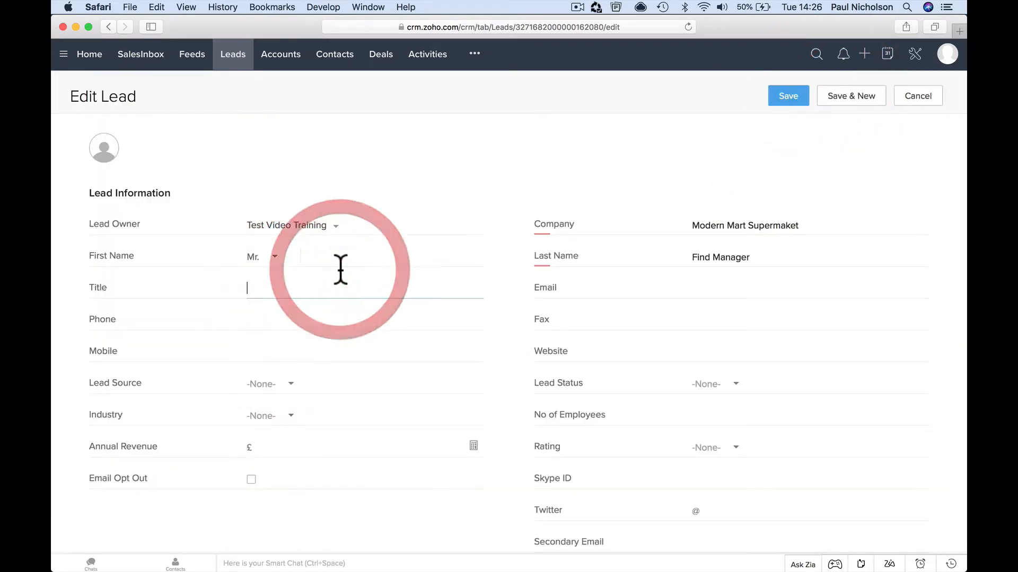
{"action": "left_click", "coordinate": [340, 261]}
{"action": "left_click", "coordinate": [345, 259]}
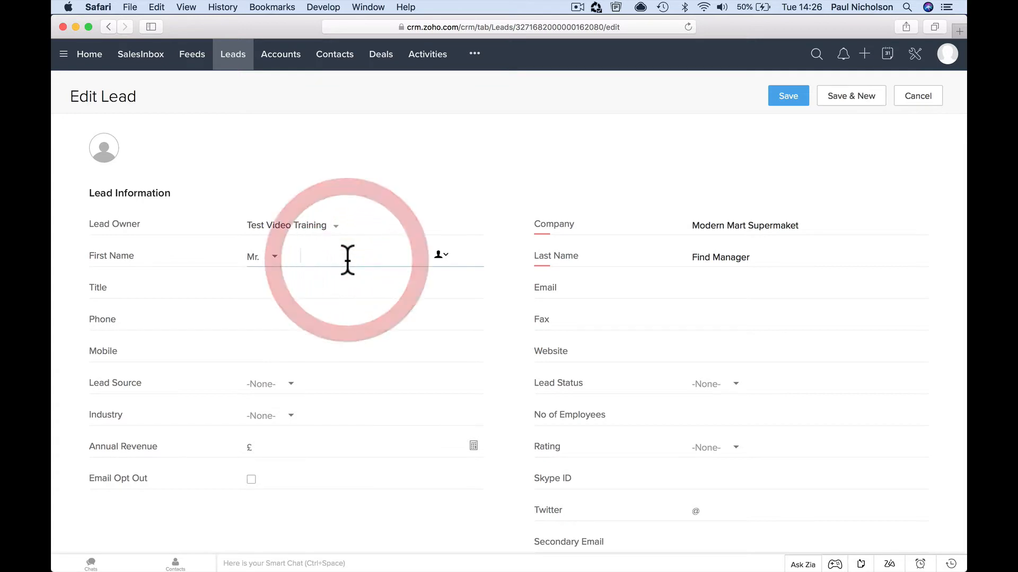
{"action": "type", "text": "John"}
{"action": "key", "text": "Tab"}
{"action": "type", "text": "Smi"}
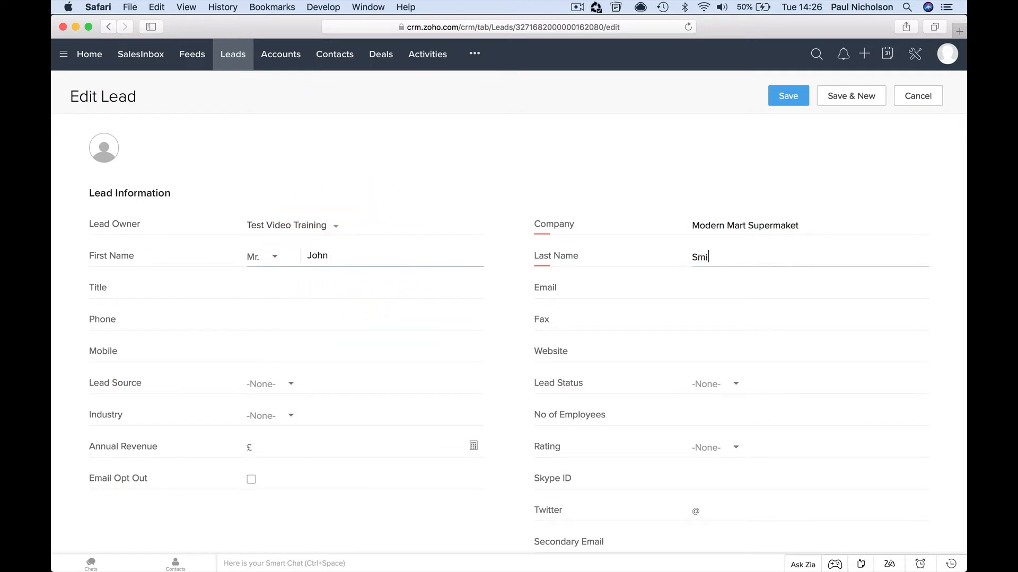
{"action": "key", "text": "Tab"}
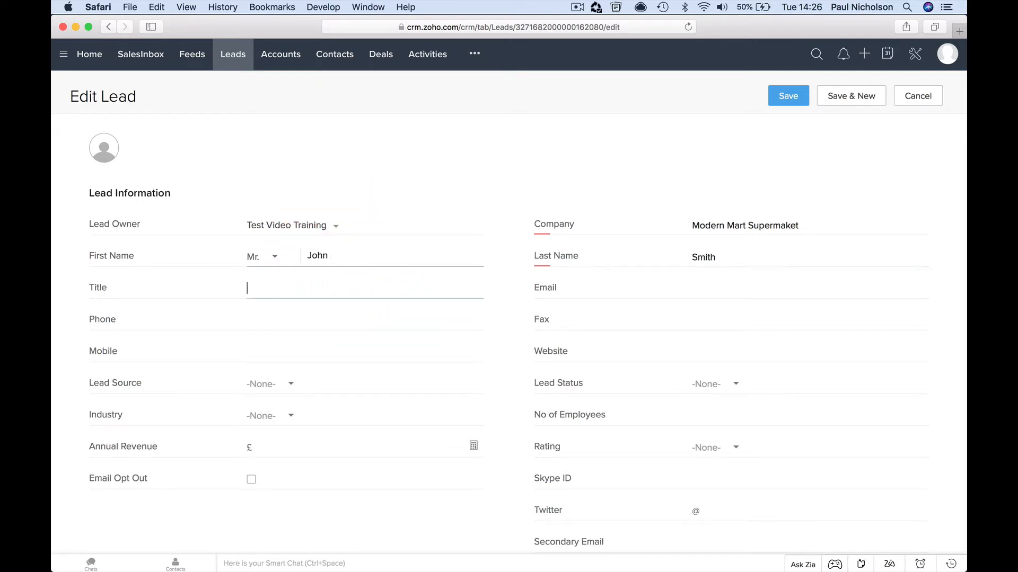
Enter title Manager and the lead's e-mail address
{"action": "type", "text": "Manager"}
{"action": "key", "text": "Tab"}
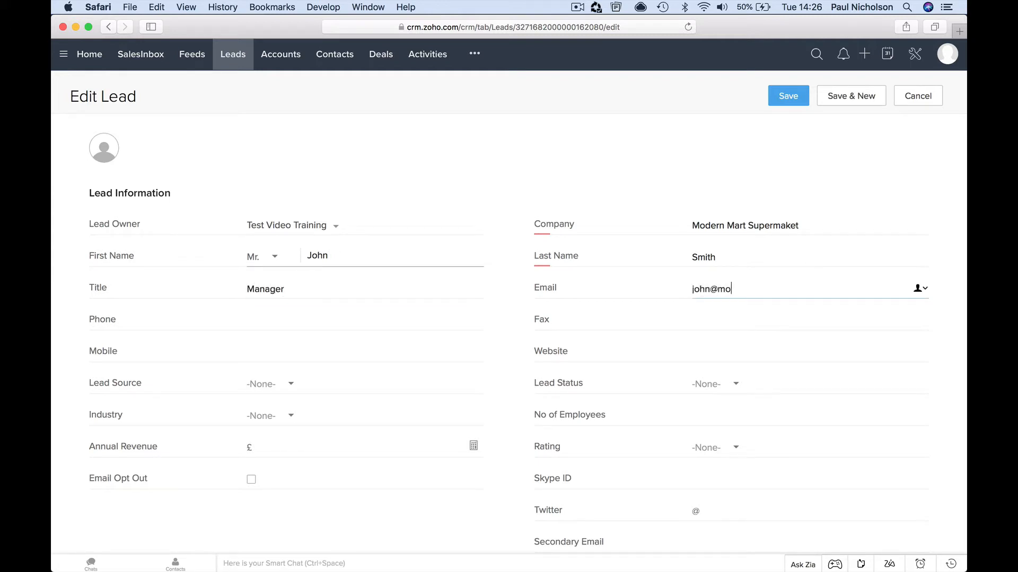
{"action": "key", "text": "Tab"}
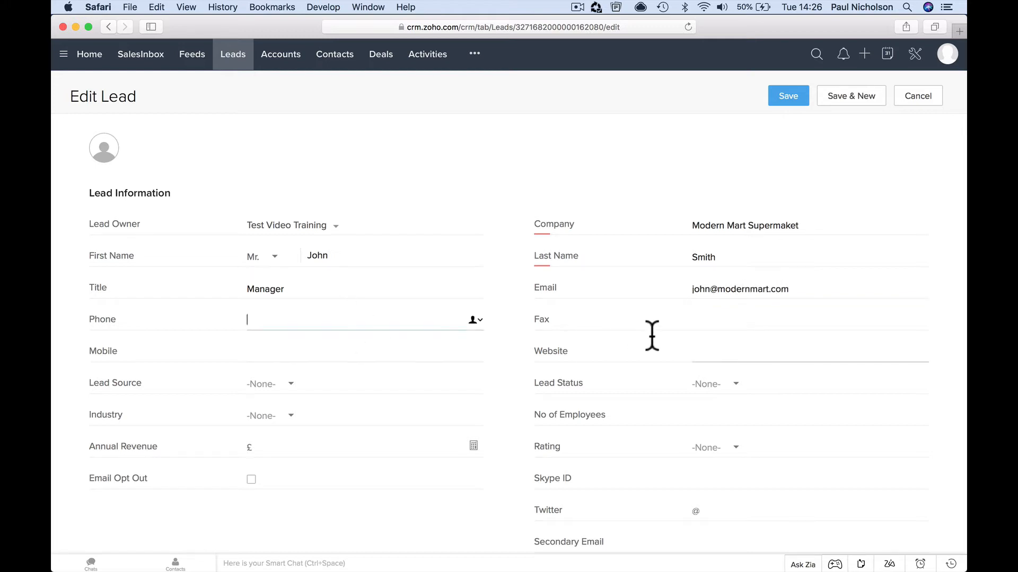
Set the website to madernmart.com and place the caret in the description
{"action": "left_click", "coordinate": [695, 349]}
{"action": "type", "text": "mader"}
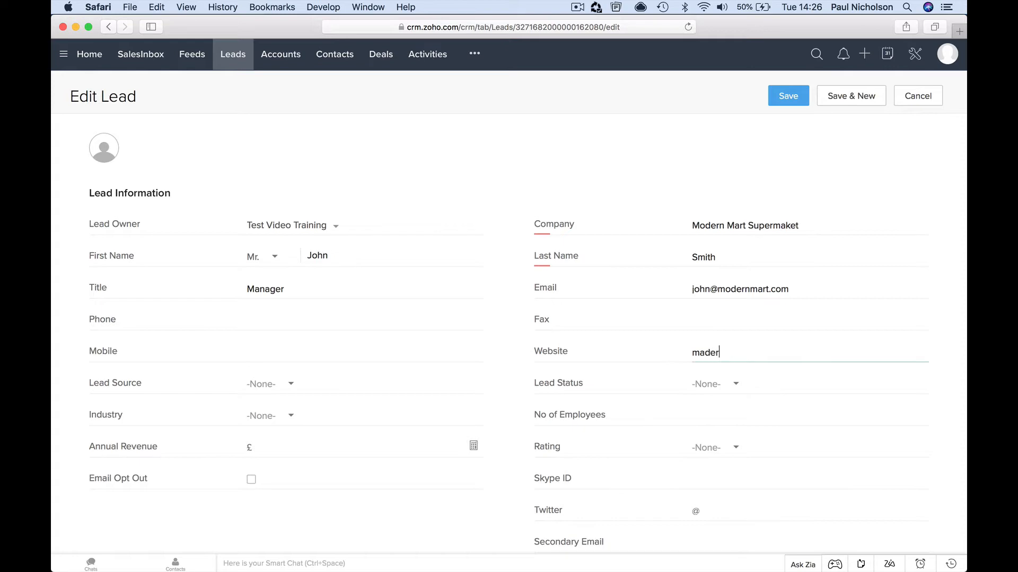
{"action": "type", "text": "nmart.com"}
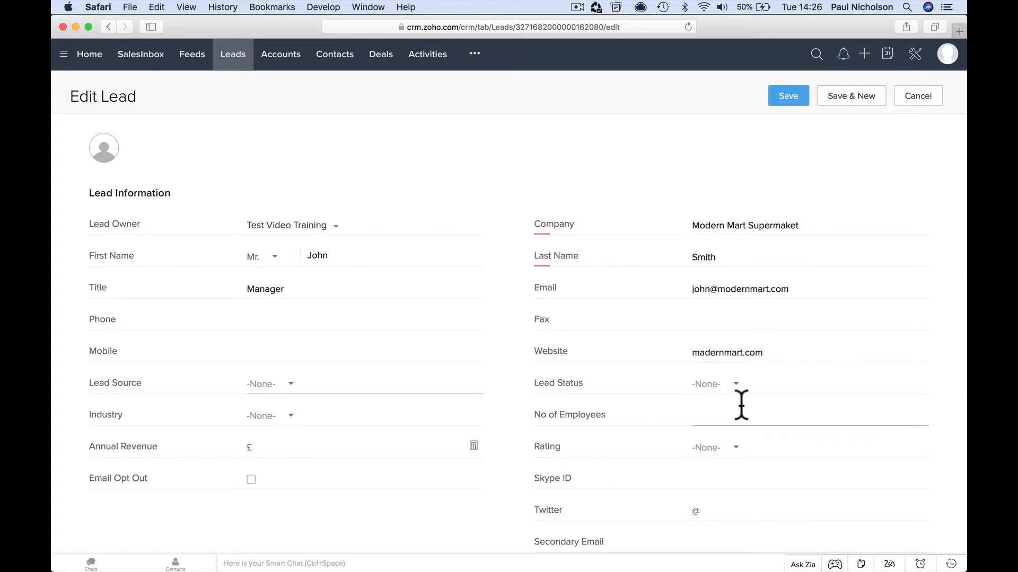
{"action": "scroll", "coordinate": [738, 409], "scroll_direction": "down", "scroll_amount": 6}
{"action": "left_click", "coordinate": [574, 468]}
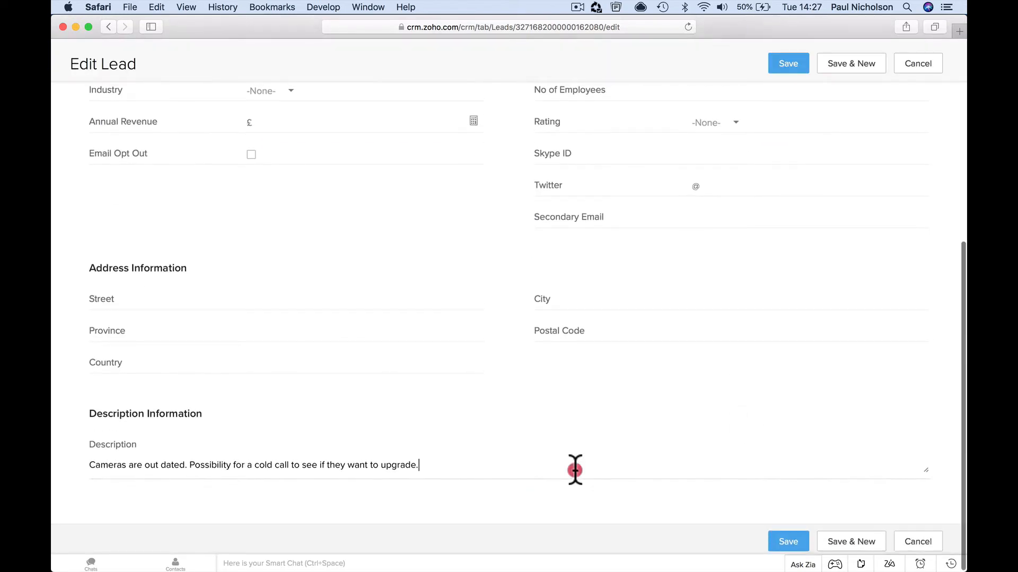
{"action": "scroll", "coordinate": [571, 467], "scroll_direction": "up", "scroll_amount": 10}
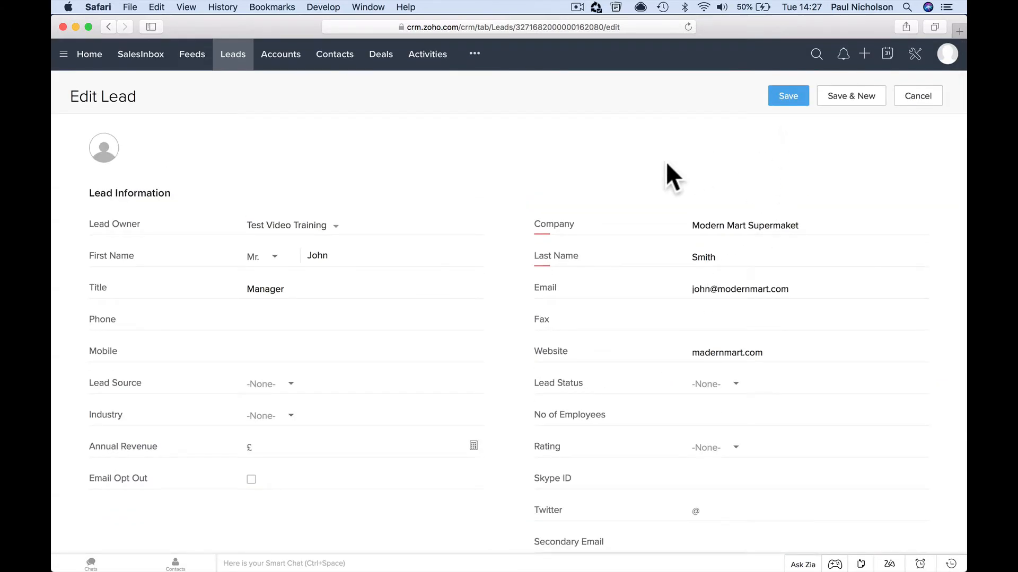
Save the edited lead and bring up its Convert Lead page
{"action": "left_click", "coordinate": [787, 98]}
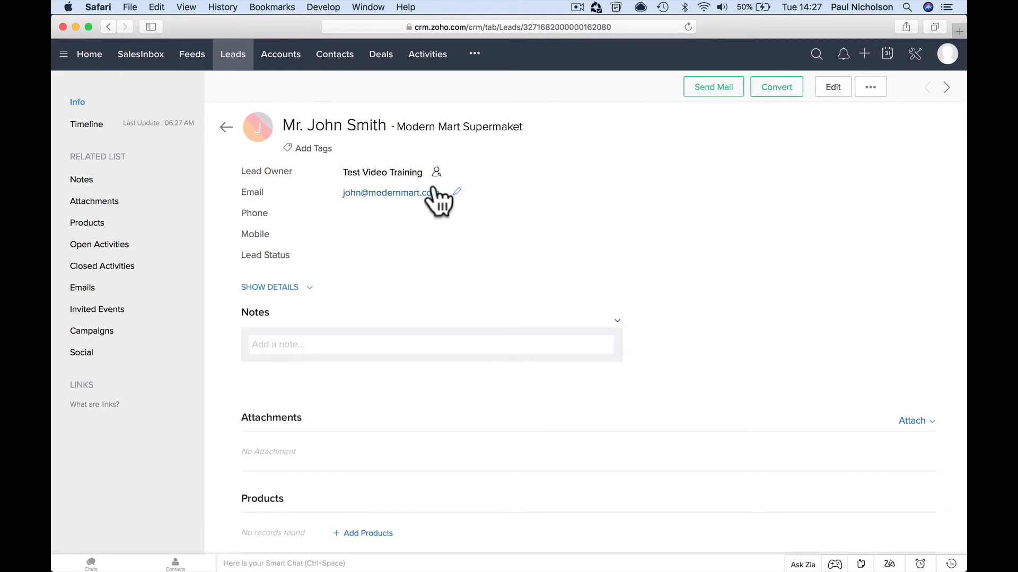
{"action": "left_click", "coordinate": [780, 99]}
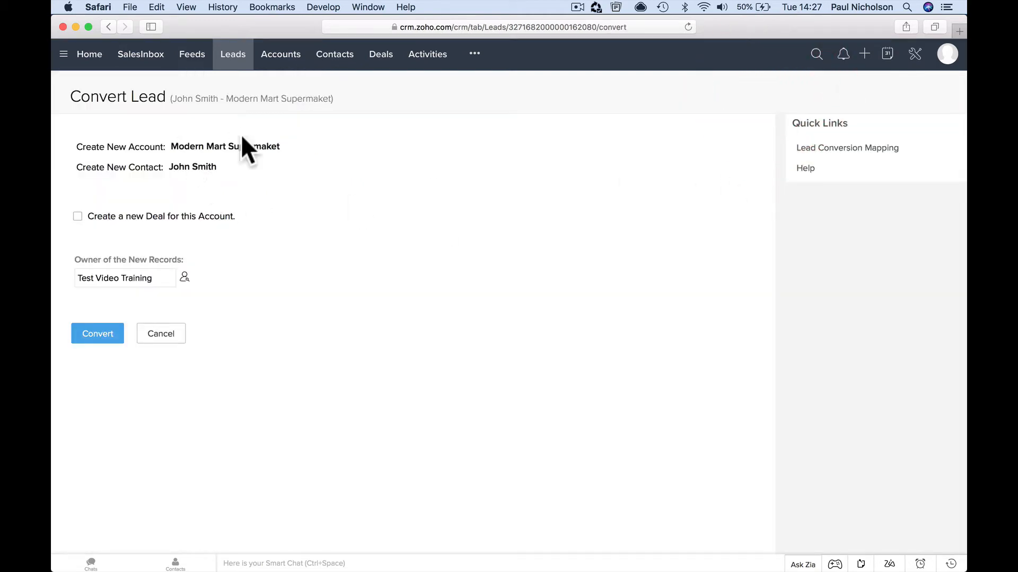
{"action": "left_click", "coordinate": [108, 27]}
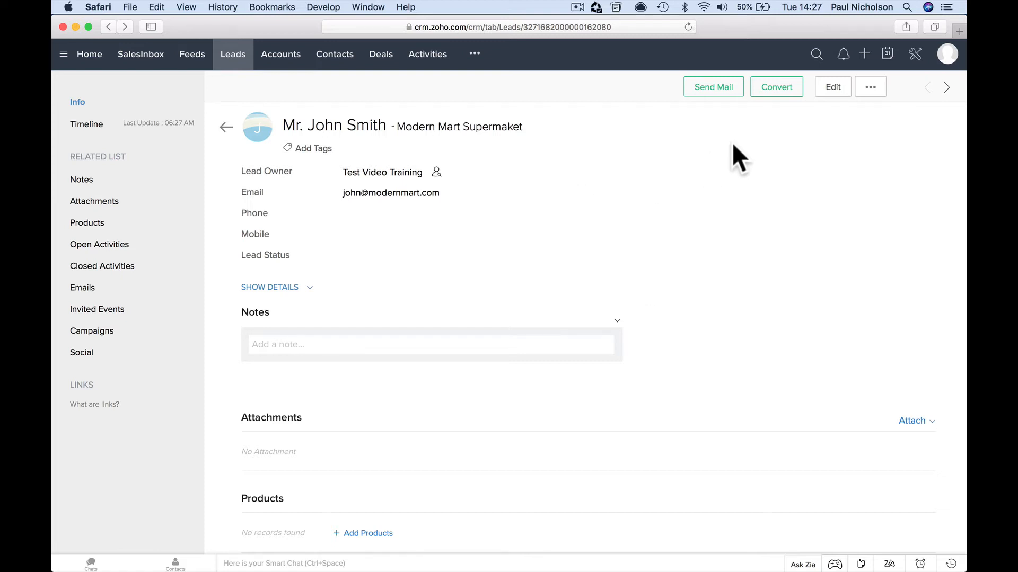
{"action": "left_click", "coordinate": [775, 93]}
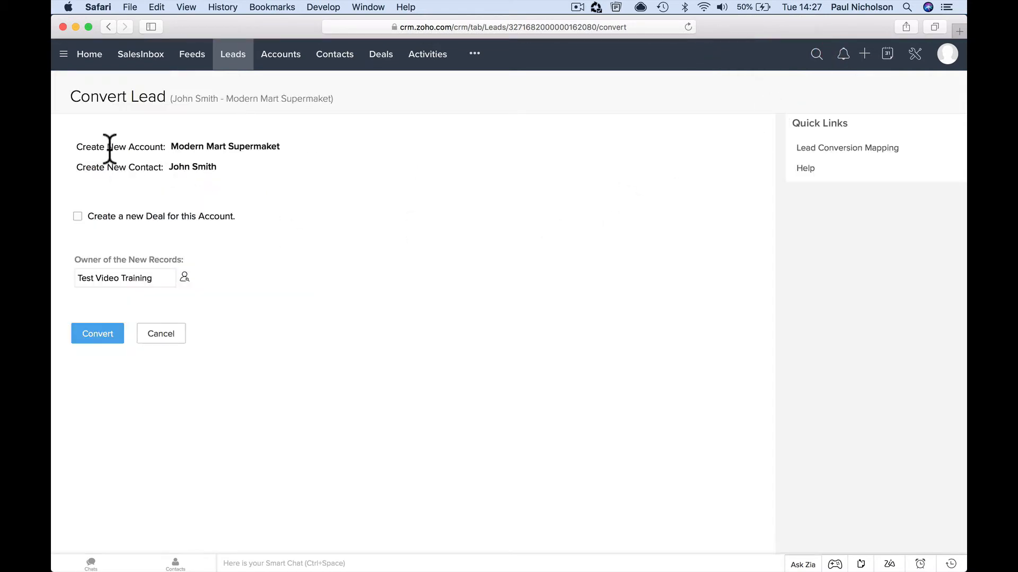
Review the proposed account and contact, add a new deal, and enter amount 20000
{"action": "left_click_drag", "start_coordinate": [170, 147], "coordinate": [281, 148]}
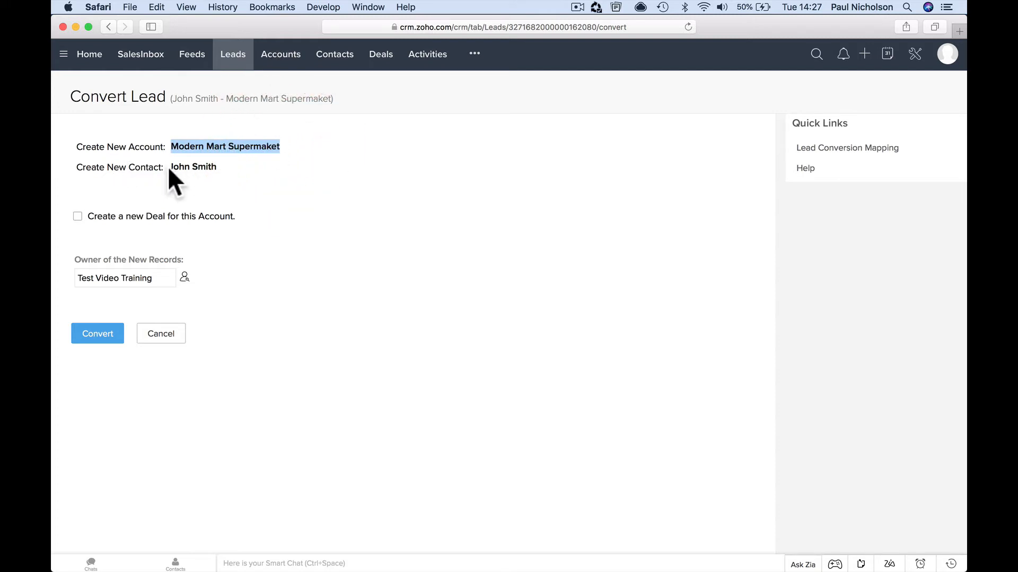
{"action": "left_click_drag", "start_coordinate": [170, 167], "coordinate": [216, 167]}
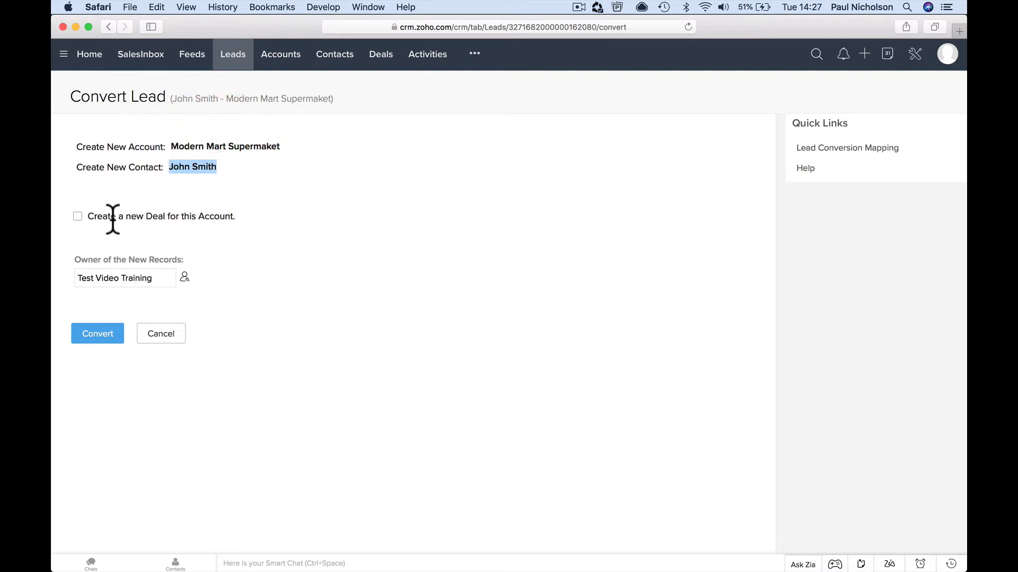
{"action": "left_click", "coordinate": [77, 216]}
{"action": "scroll", "coordinate": [228, 297], "scroll_direction": "down", "scroll_amount": 1}
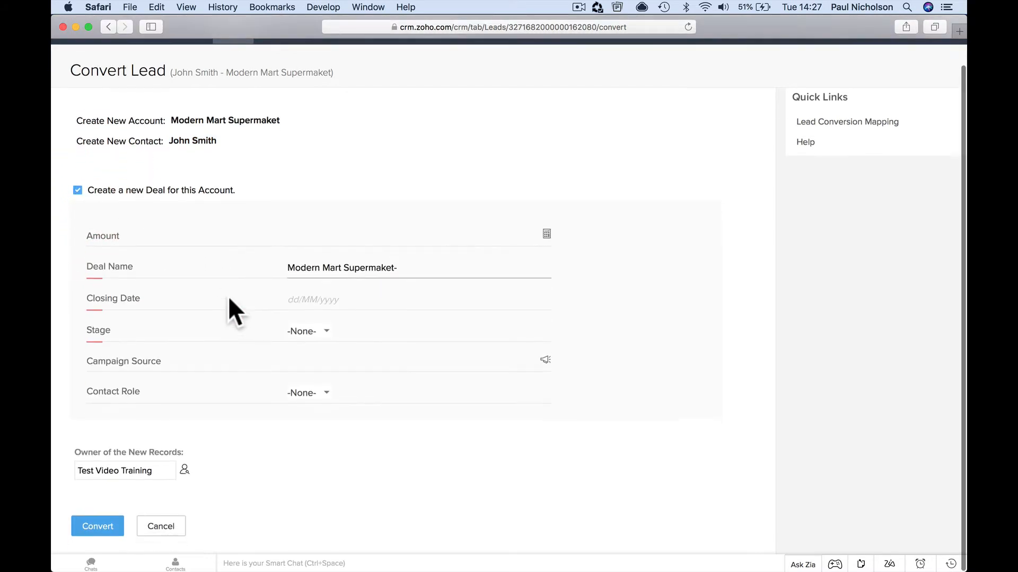
{"action": "left_click", "coordinate": [345, 237]}
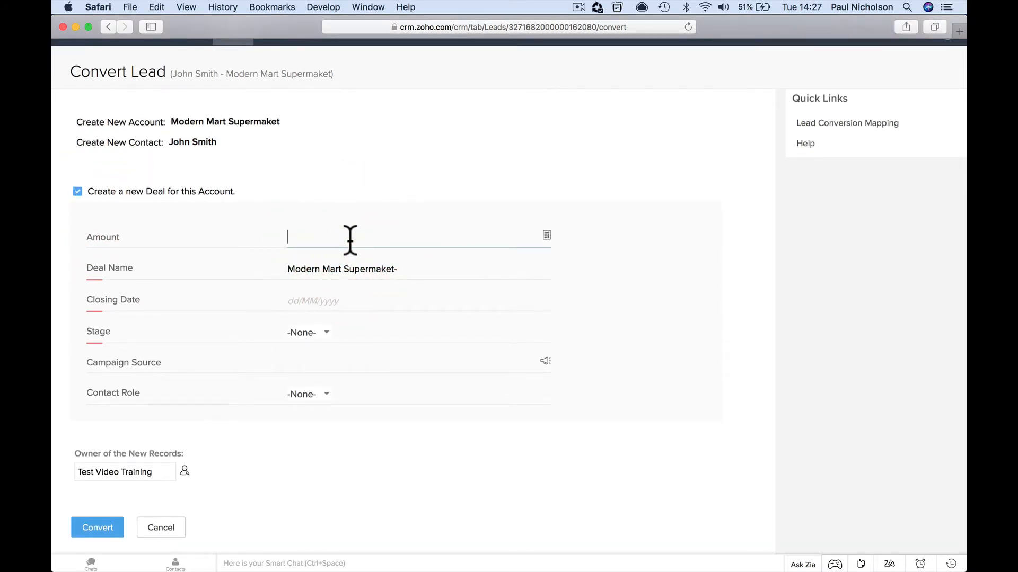
{"action": "type", "text": "20000"}
{"action": "key", "text": "Tab"}
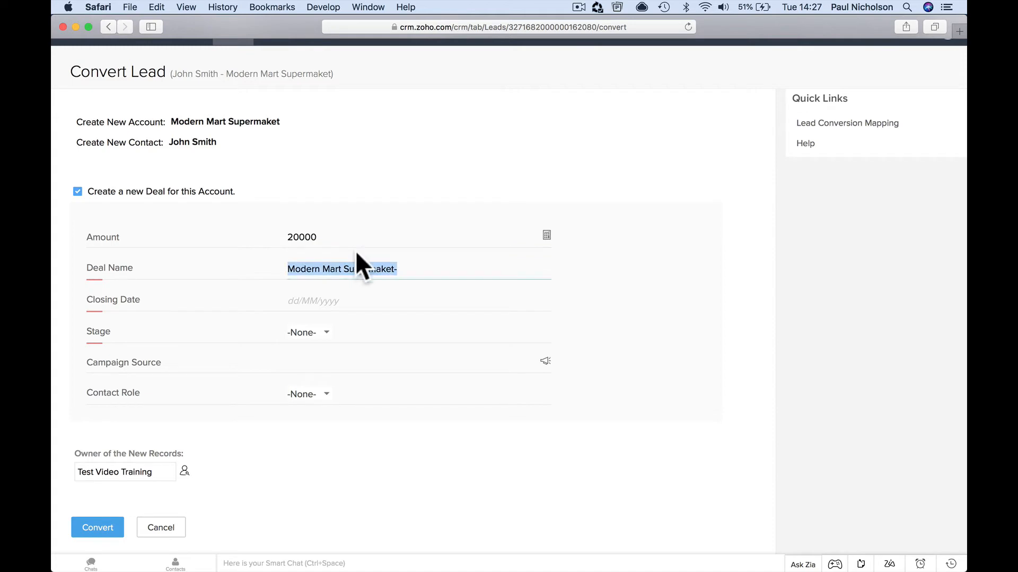
Name the deal 'CCTV Upgrade - Modern Mart Supermaket'
{"action": "left_click", "coordinate": [366, 269]}
{"action": "left_click", "coordinate": [404, 270]}
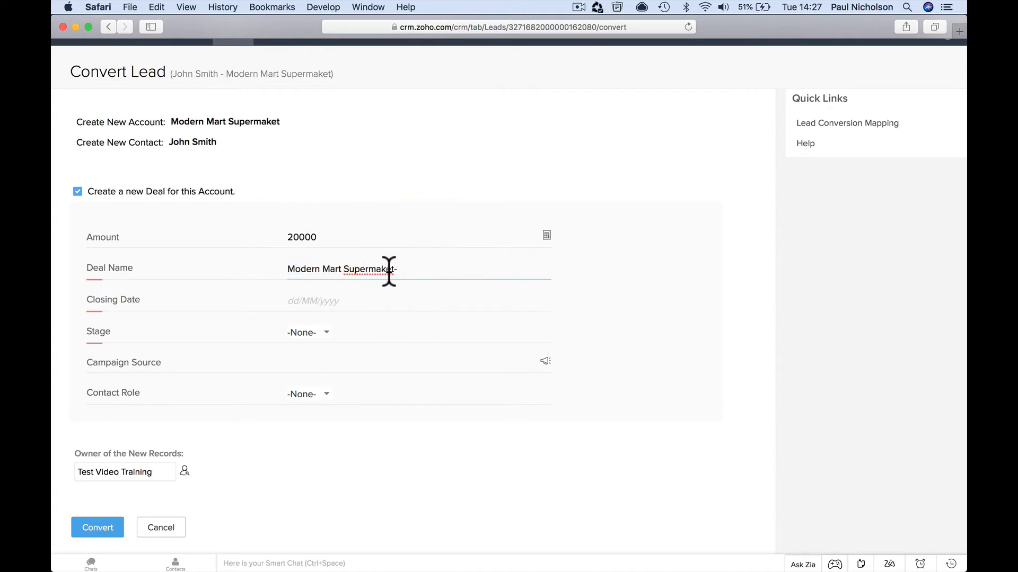
{"action": "key", "text": "BackSpace"}
{"action": "left_click", "coordinate": [288, 269]}
{"action": "type", "text": "CCTV "}
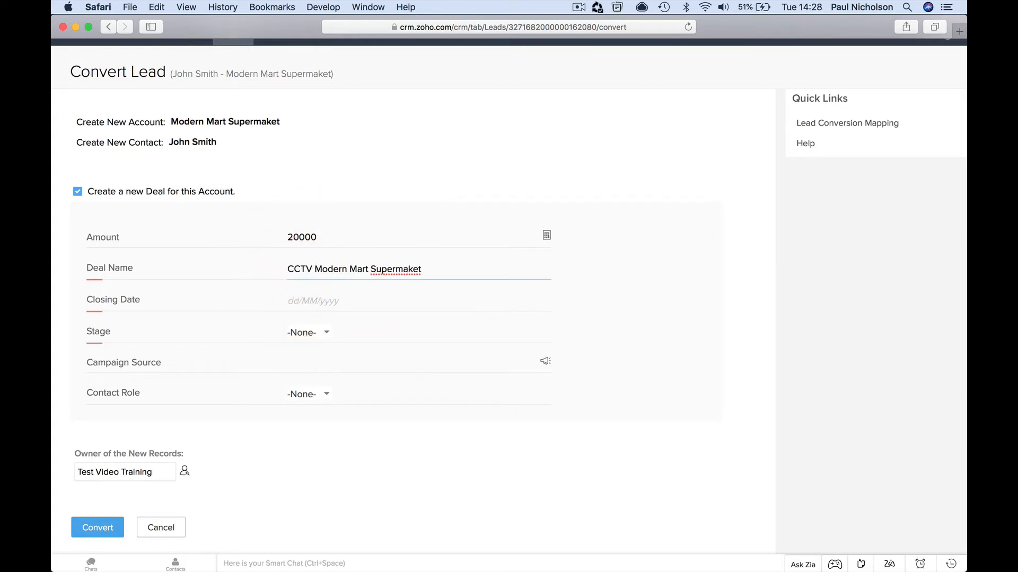
{"action": "type", "text": "Upgrafe -"}
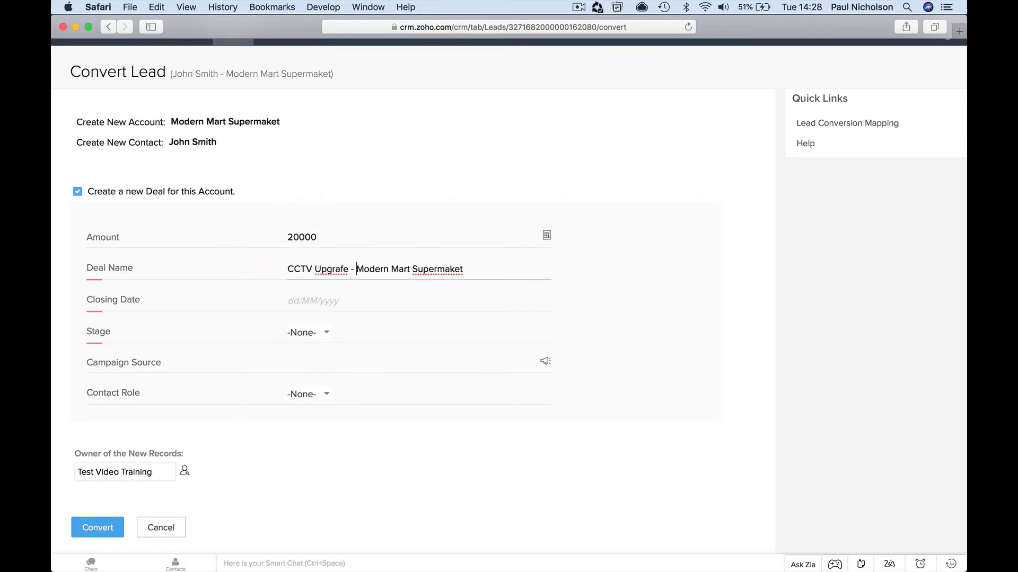
{"action": "left_click", "coordinate": [344, 269]}
{"action": "key", "text": "BackSpace"}
{"action": "type", "text": "d"}
Set the deal's closing date to 8 July 2018
{"action": "left_click", "coordinate": [368, 301]}
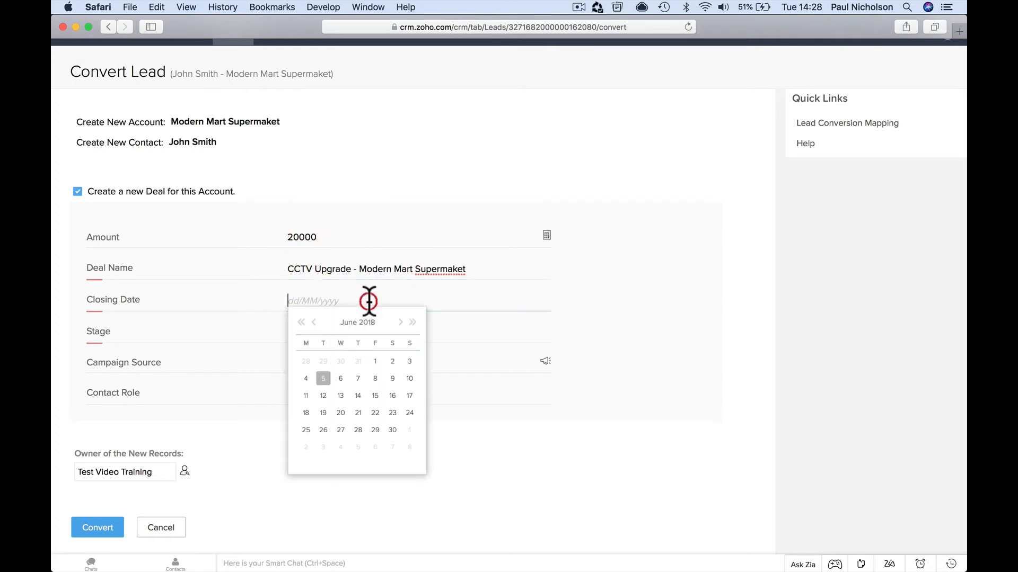
{"action": "left_click", "coordinate": [400, 323]}
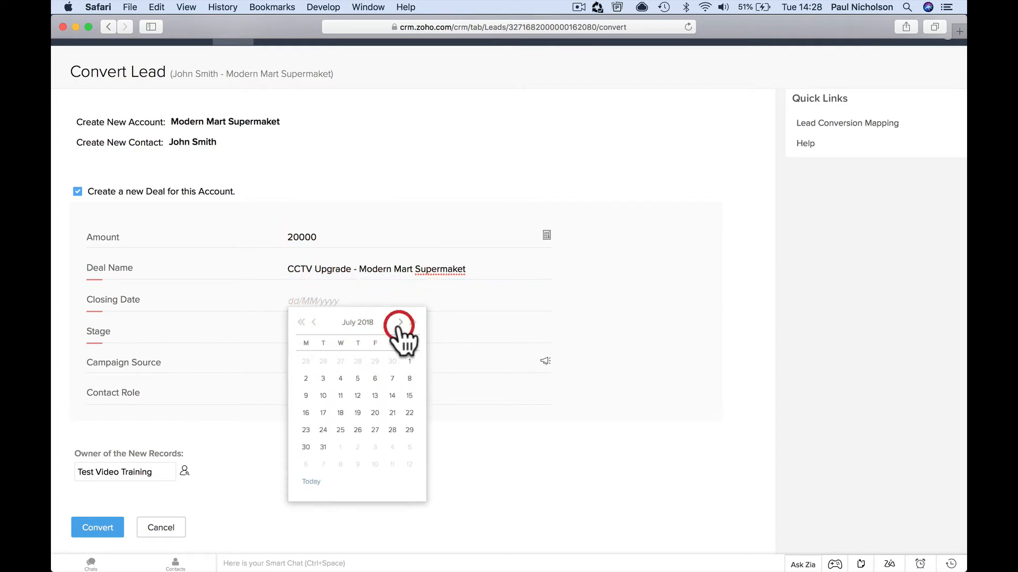
{"action": "left_click", "coordinate": [406, 381]}
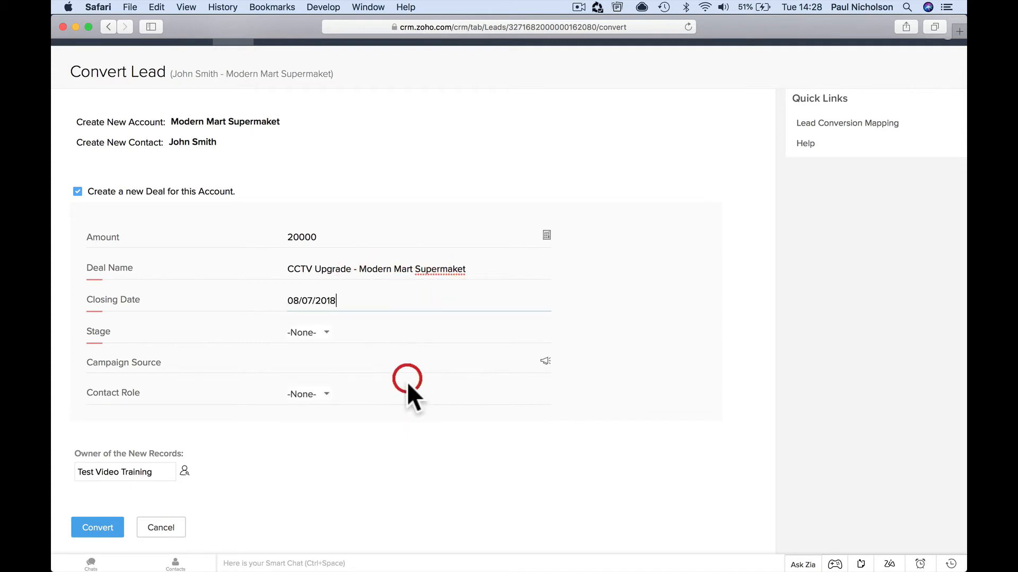
Show the deal's Stage options, currently set to -None-
{"action": "left_click", "coordinate": [327, 334]}
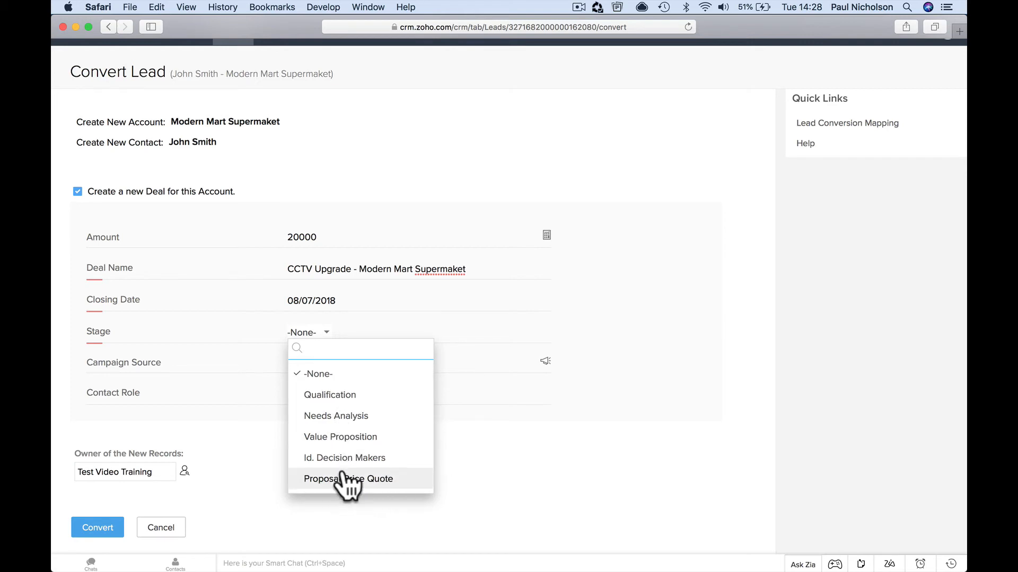
Set the deal stage to Needs Analysis and check for a campaign source (none found)
{"action": "left_click", "coordinate": [359, 417]}
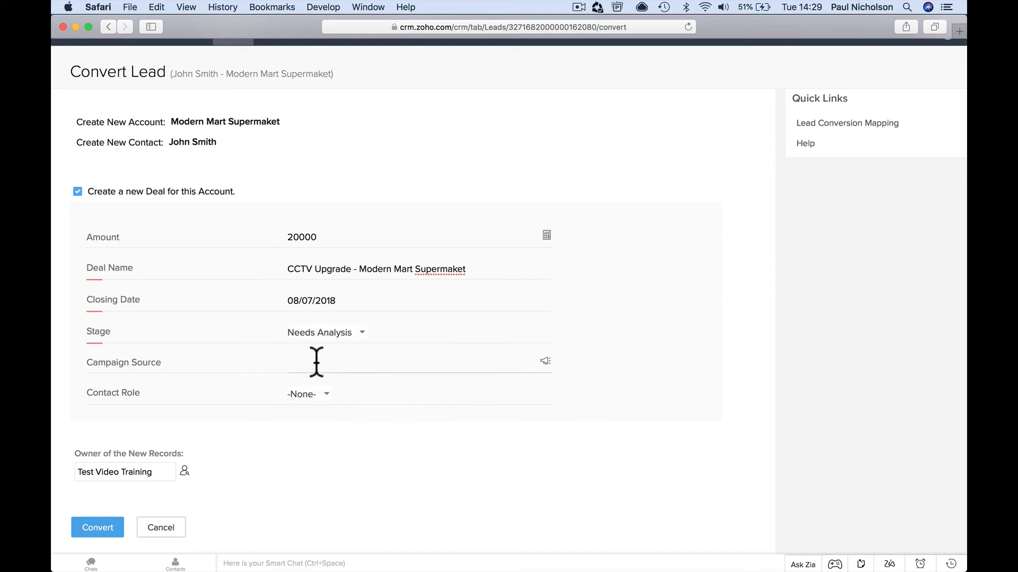
{"action": "left_click", "coordinate": [356, 361]}
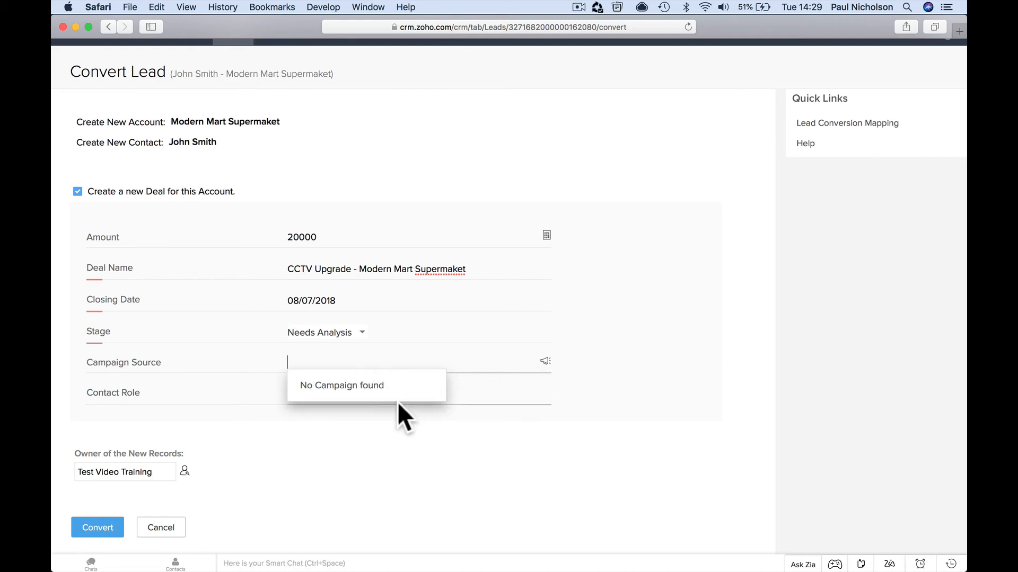
{"action": "left_click", "coordinate": [373, 427]}
Set the contact role to Purchasing
{"action": "left_click", "coordinate": [330, 393]}
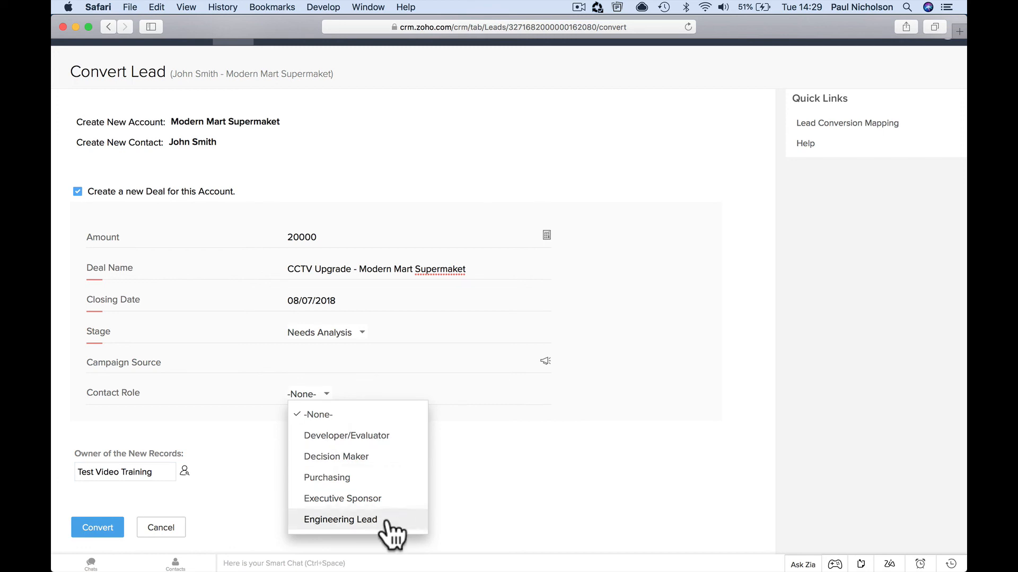
{"action": "scroll", "coordinate": [391, 515], "scroll_direction": "down", "scroll_amount": 2}
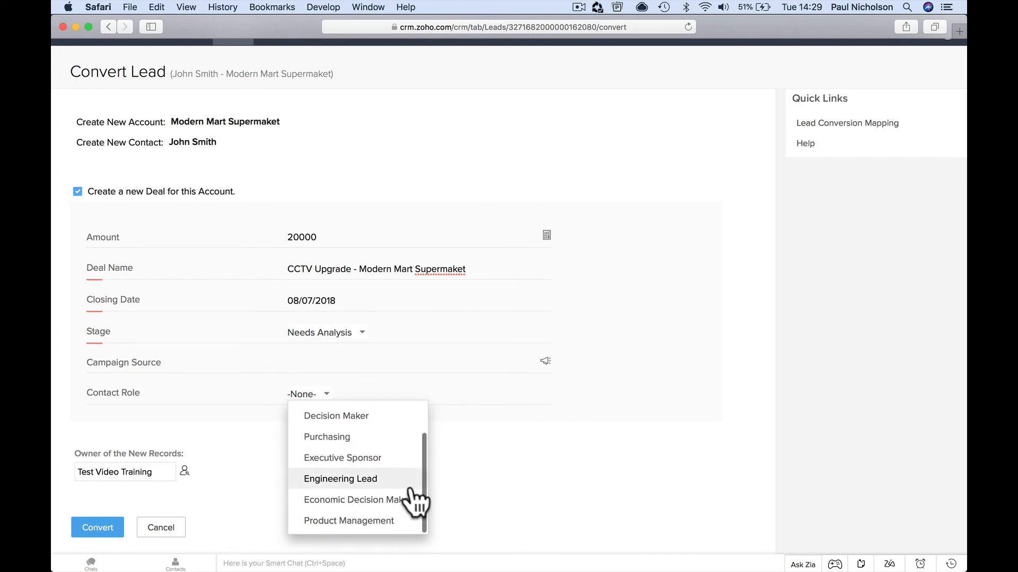
{"action": "scroll", "coordinate": [397, 498], "scroll_direction": "up", "scroll_amount": 2}
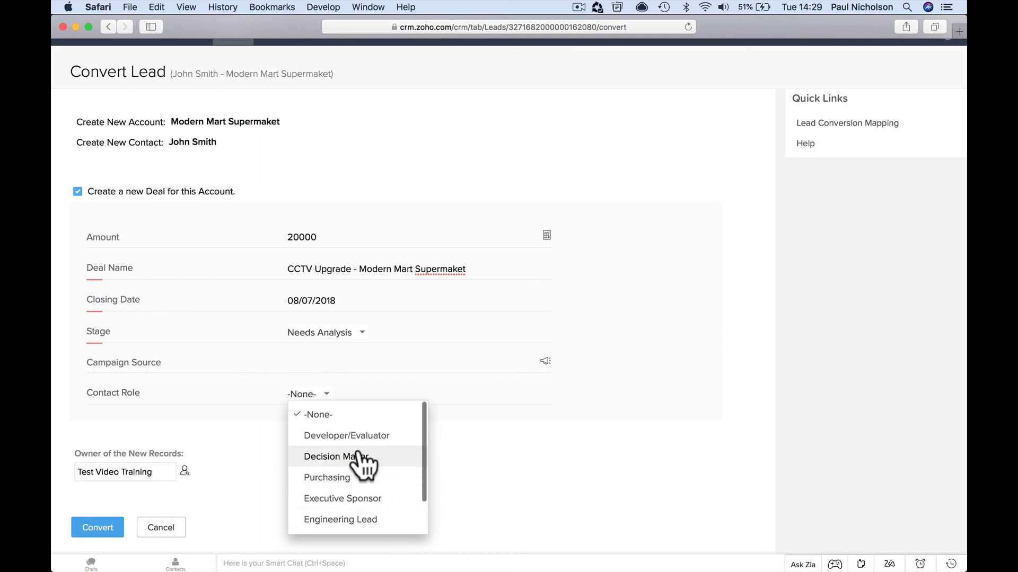
{"action": "scroll", "coordinate": [392, 482], "scroll_direction": "down", "scroll_amount": 2}
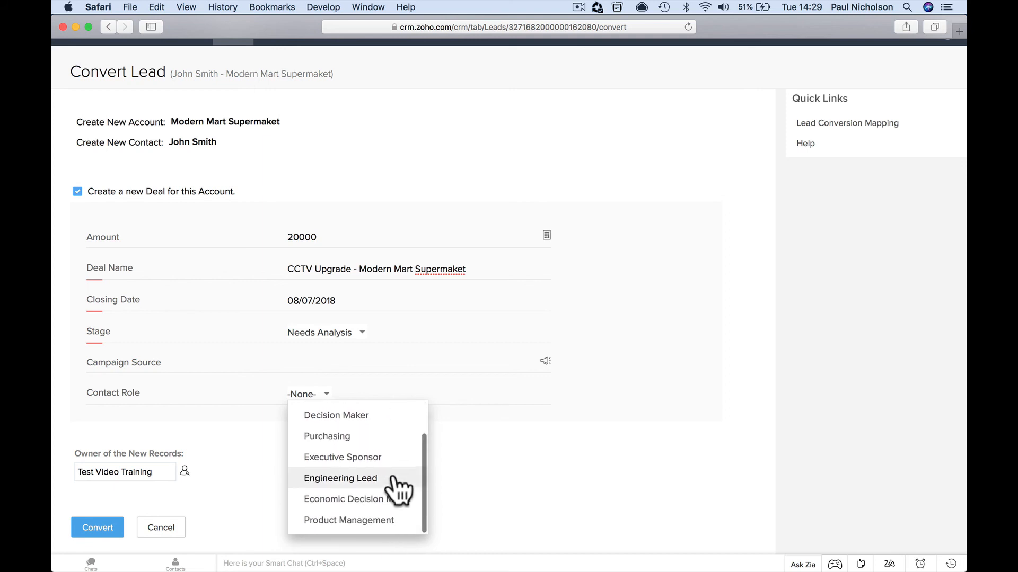
{"action": "scroll", "coordinate": [397, 453], "scroll_direction": "up", "scroll_amount": 2}
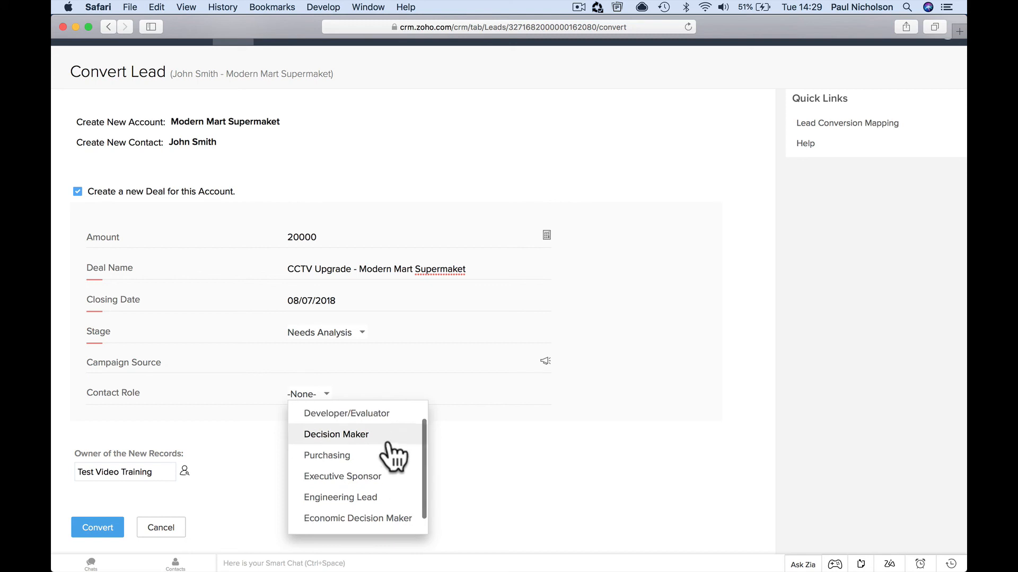
{"action": "left_click", "coordinate": [393, 456]}
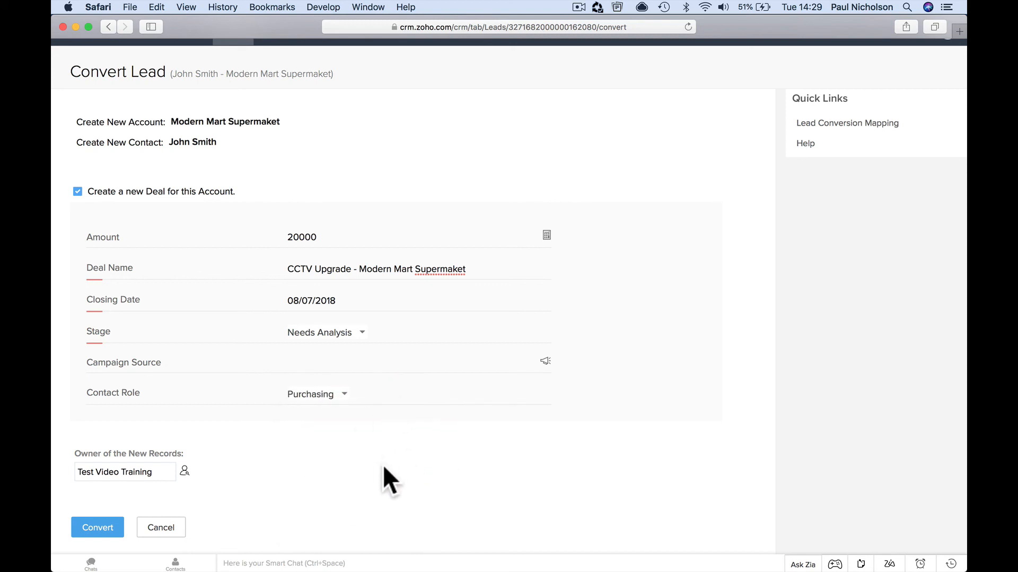
{"action": "scroll", "coordinate": [227, 465], "scroll_direction": "down", "scroll_amount": 1}
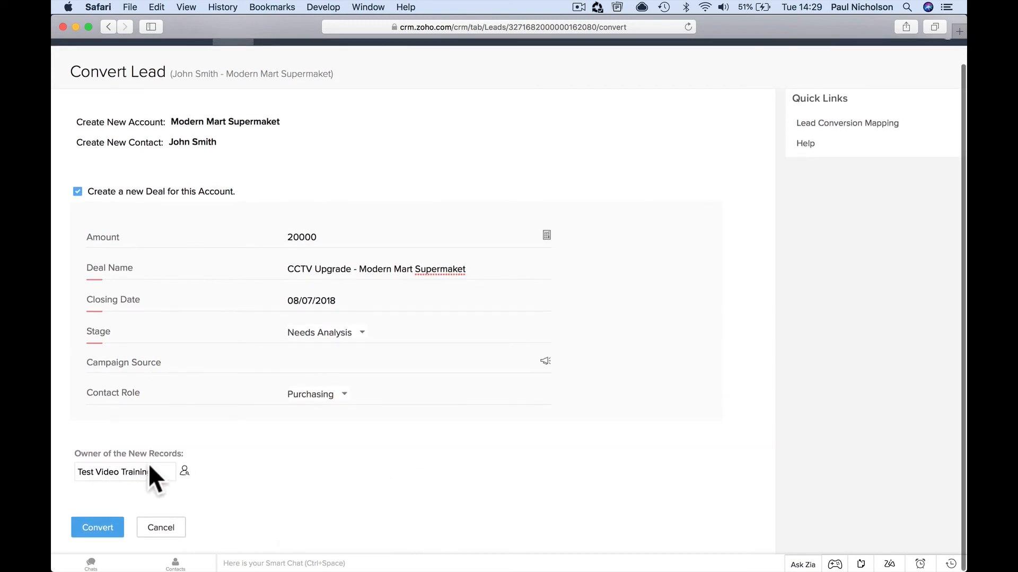
Convert the lead and view the Conversion Details confirmation
{"action": "left_click", "coordinate": [103, 532]}
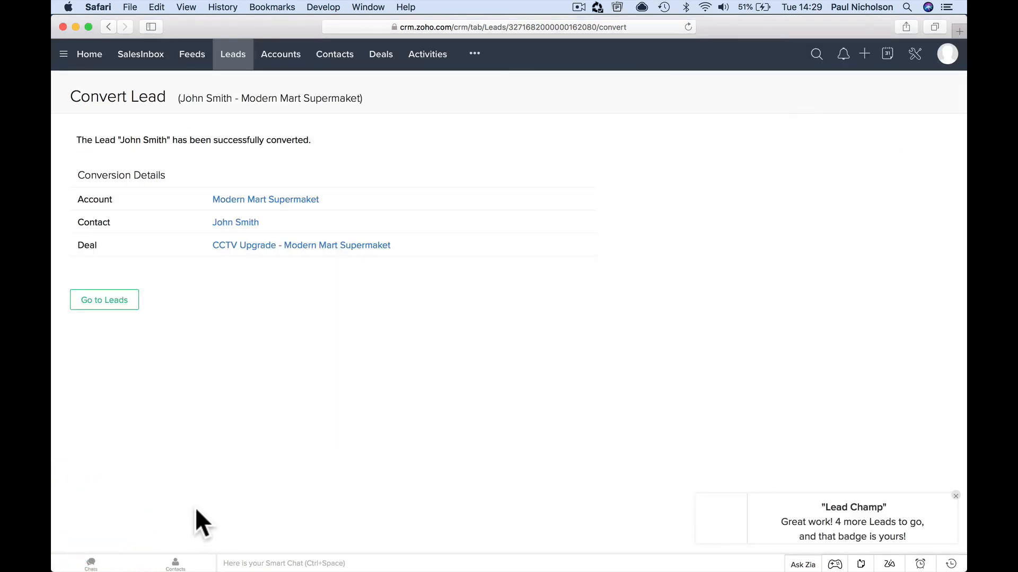